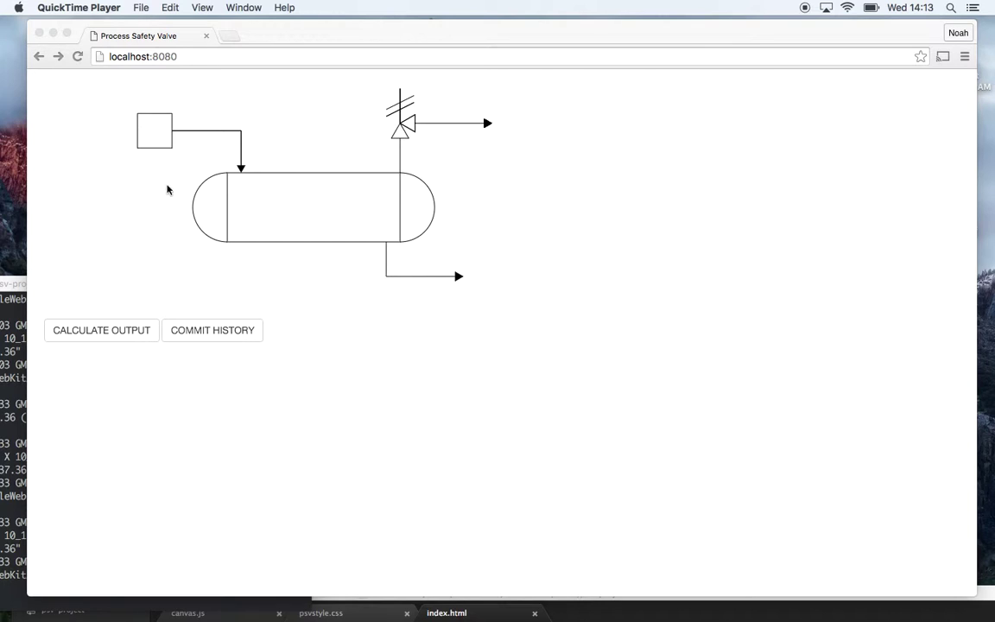
Enter 1 as the fluid name and 1 psia as the atmospheric pressure, save the fluid properties, and try calculating the output
left_click(156, 136)
left_click(156, 135)
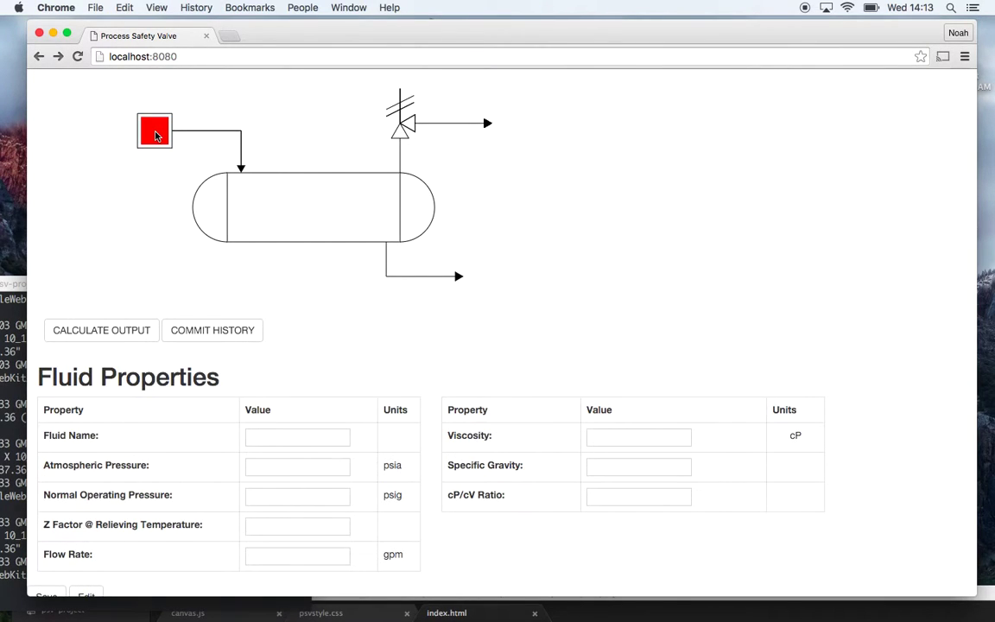
scroll(364, 333, "down", 1)
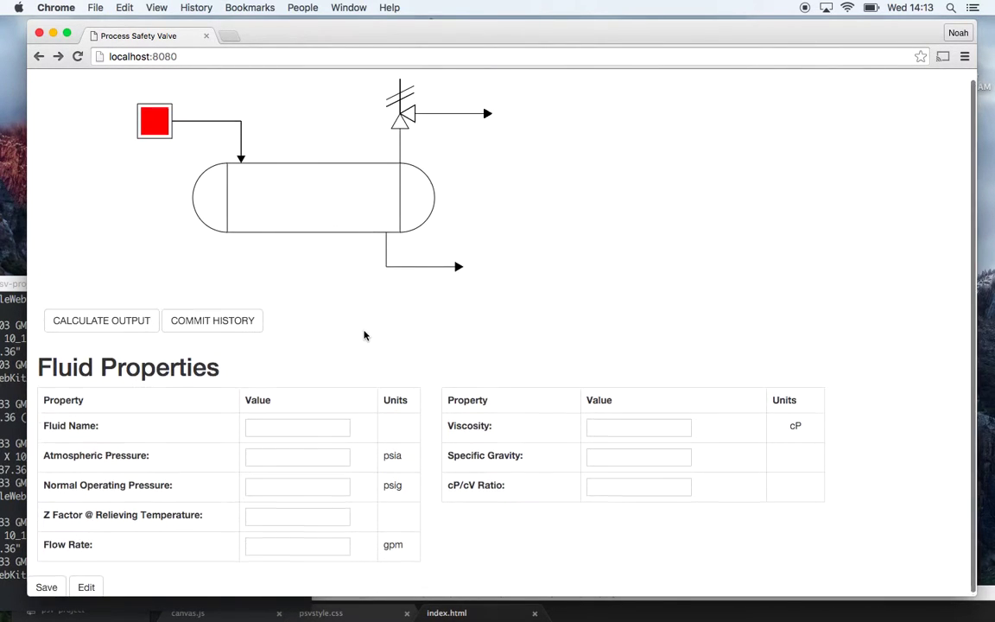
left_click(259, 426)
type("1")
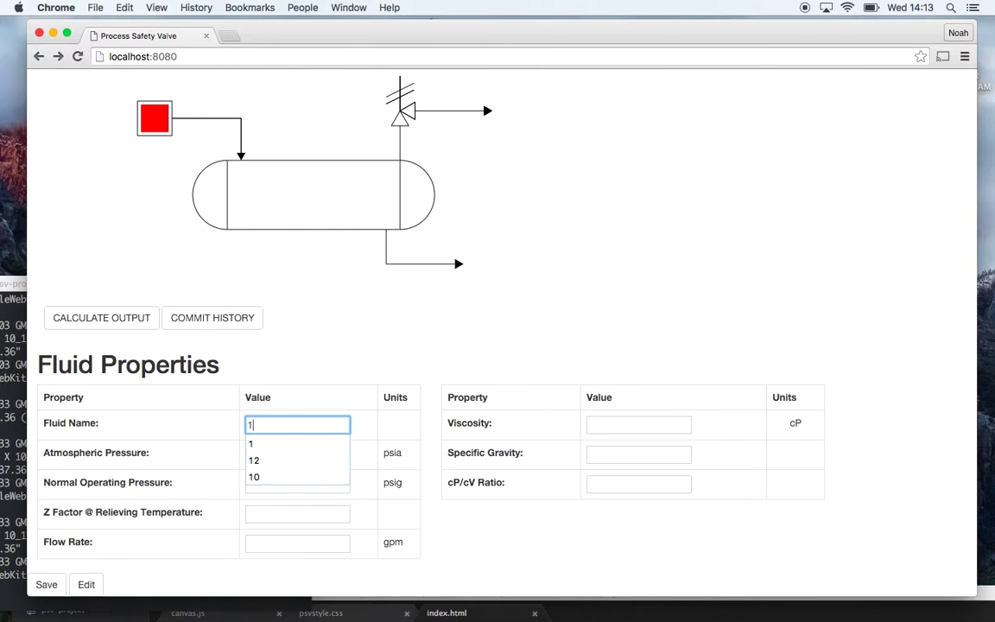
left_click(297, 454)
type("1")
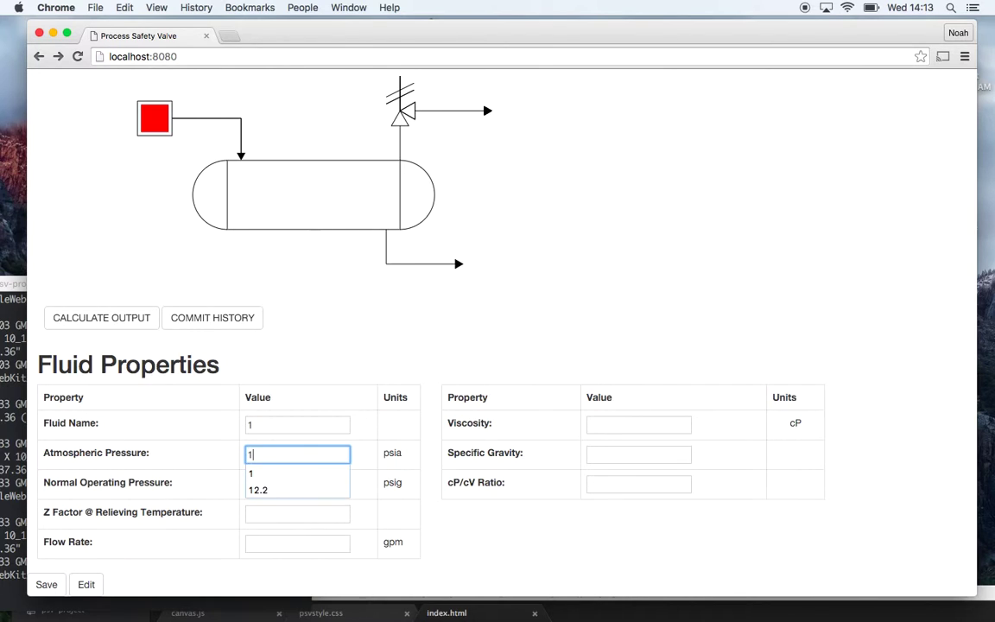
key("Tab")
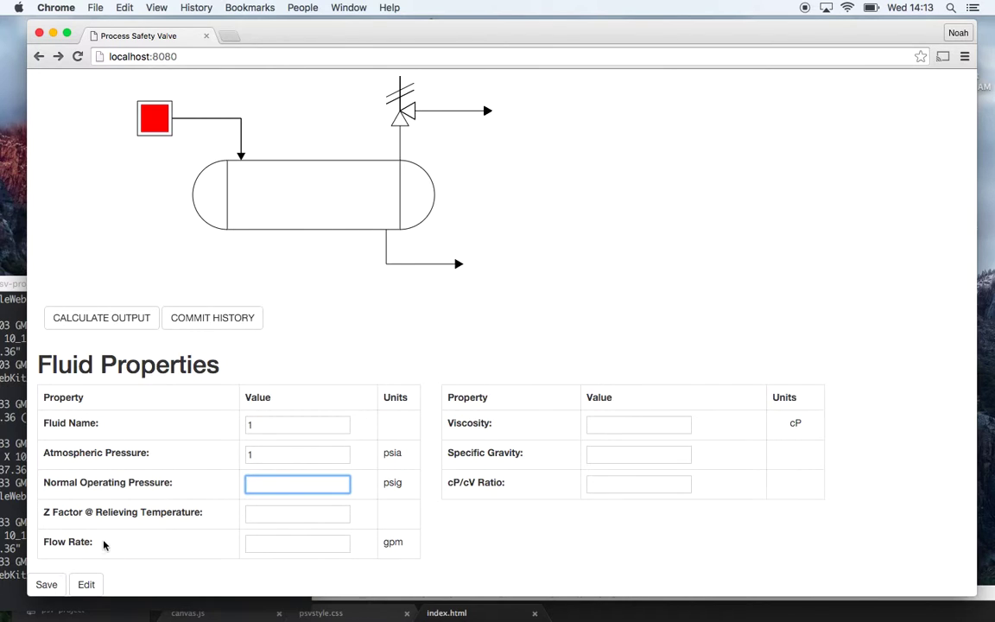
left_click(46, 585)
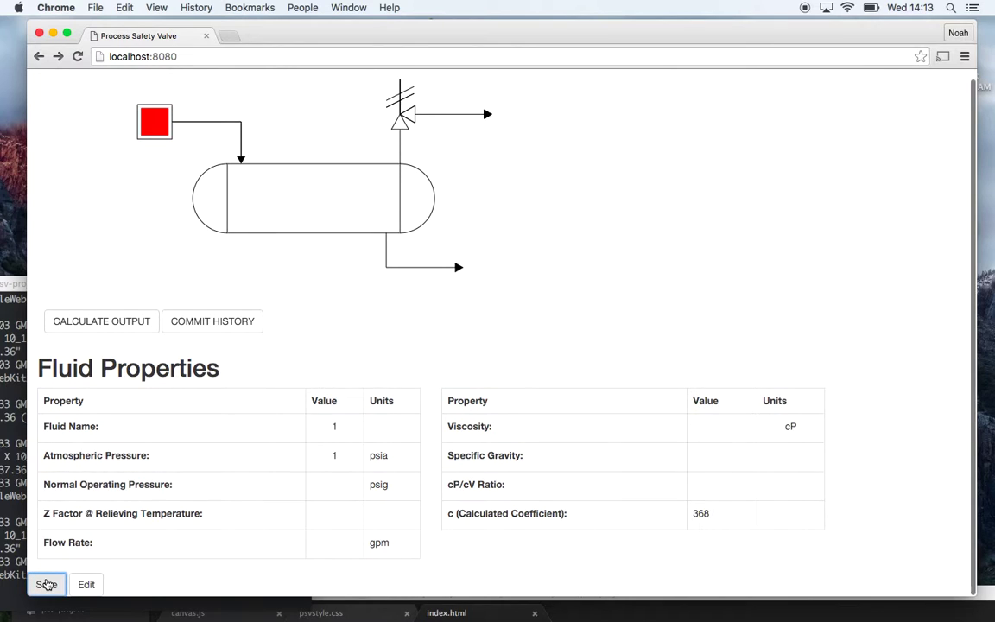
left_click(122, 328)
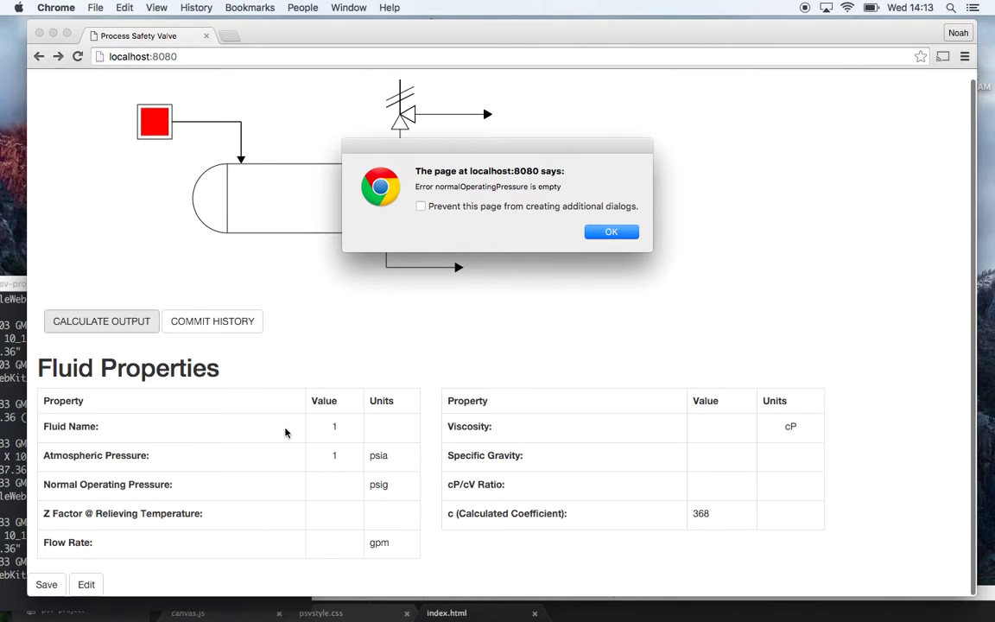
left_click(610, 231)
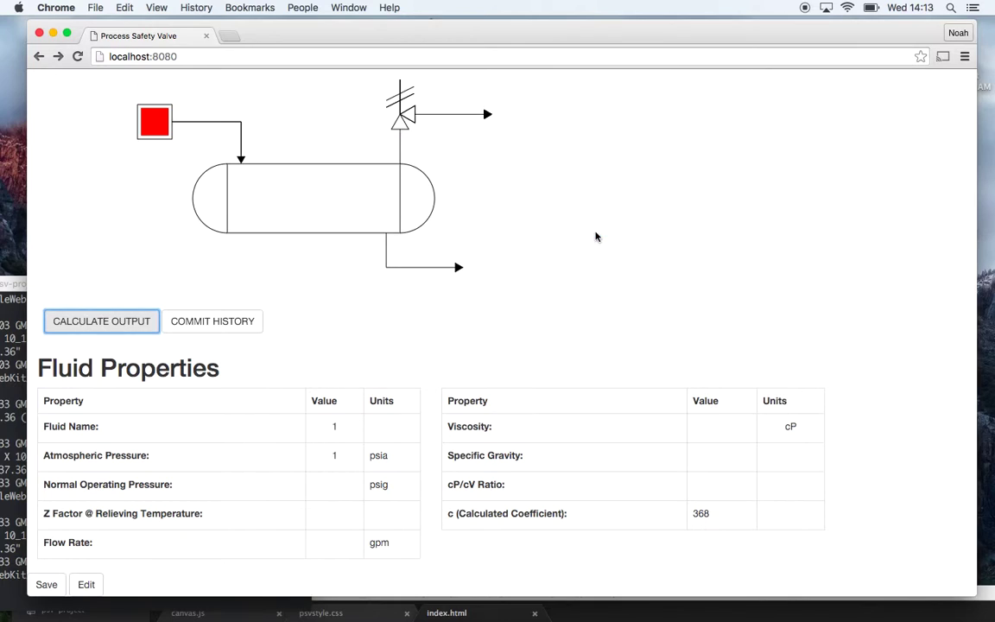
Set the fluid's normal operating pressure to 1 psig, save it, and try the output calculation again
left_click(86, 585)
left_click(278, 483)
type("1")
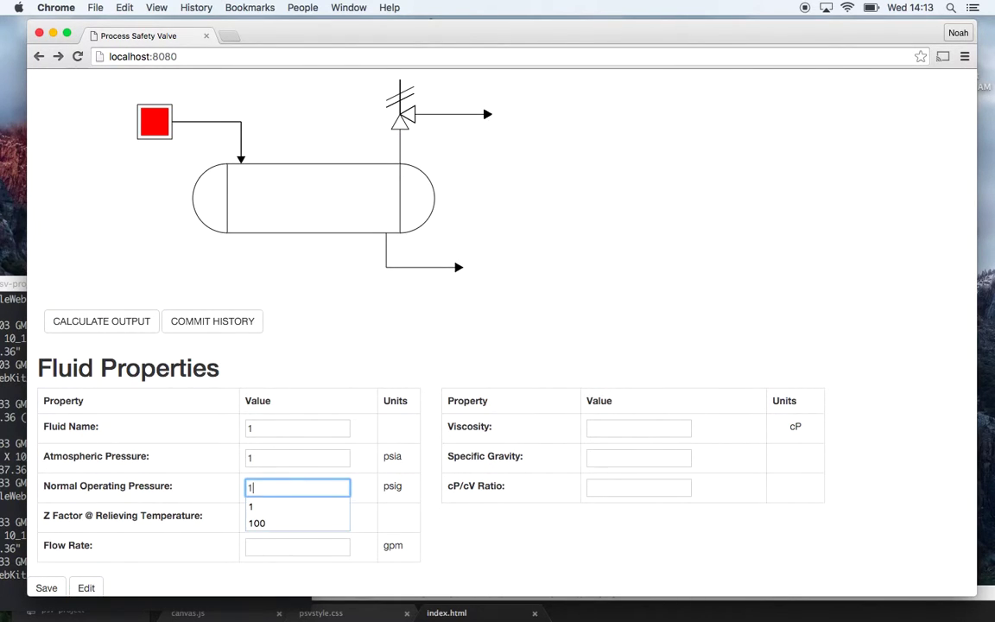
left_click(47, 588)
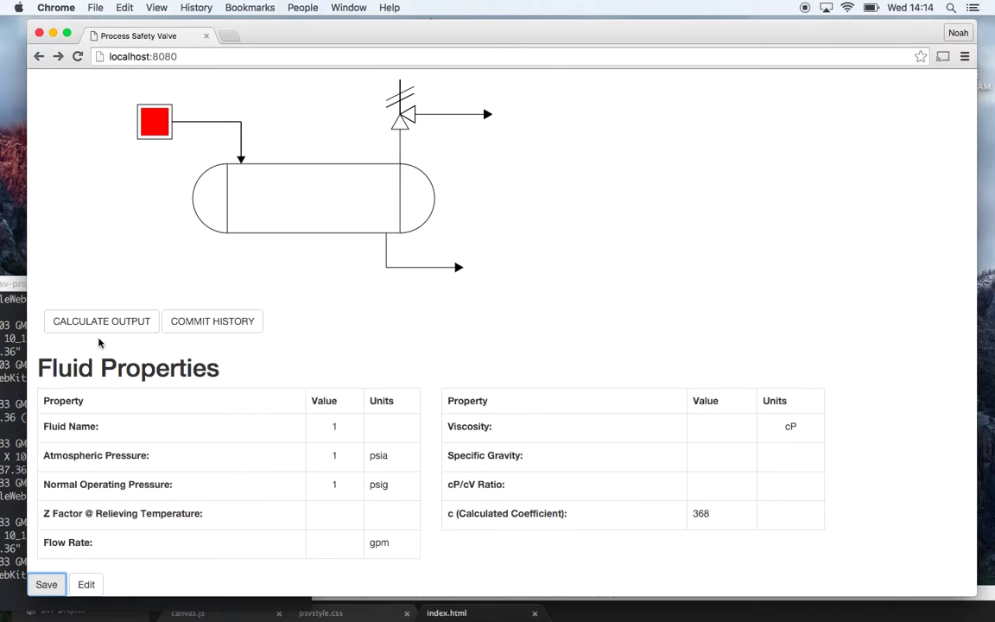
left_click(101, 322)
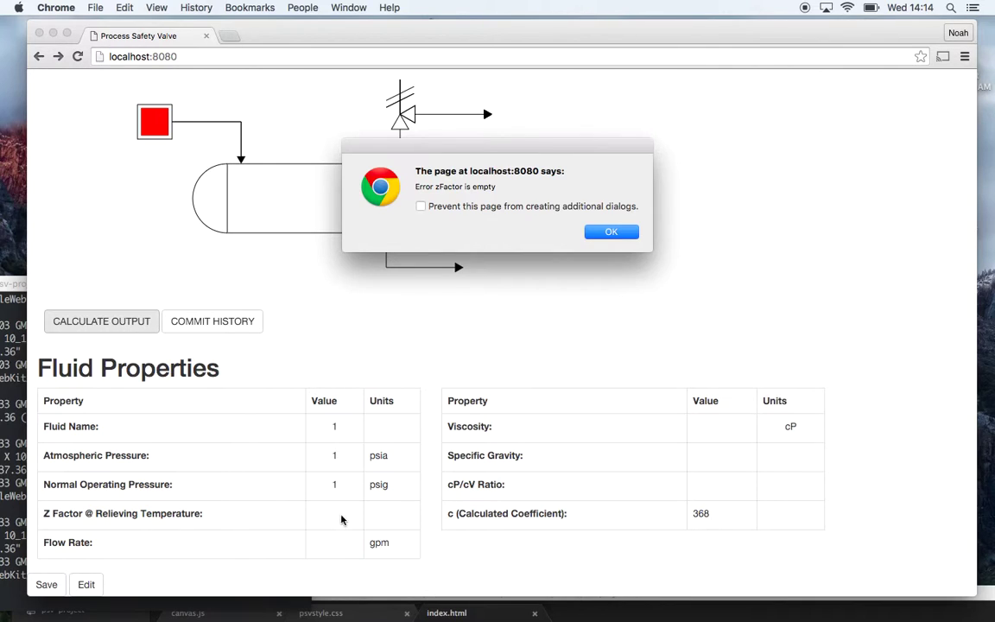
left_click(610, 232)
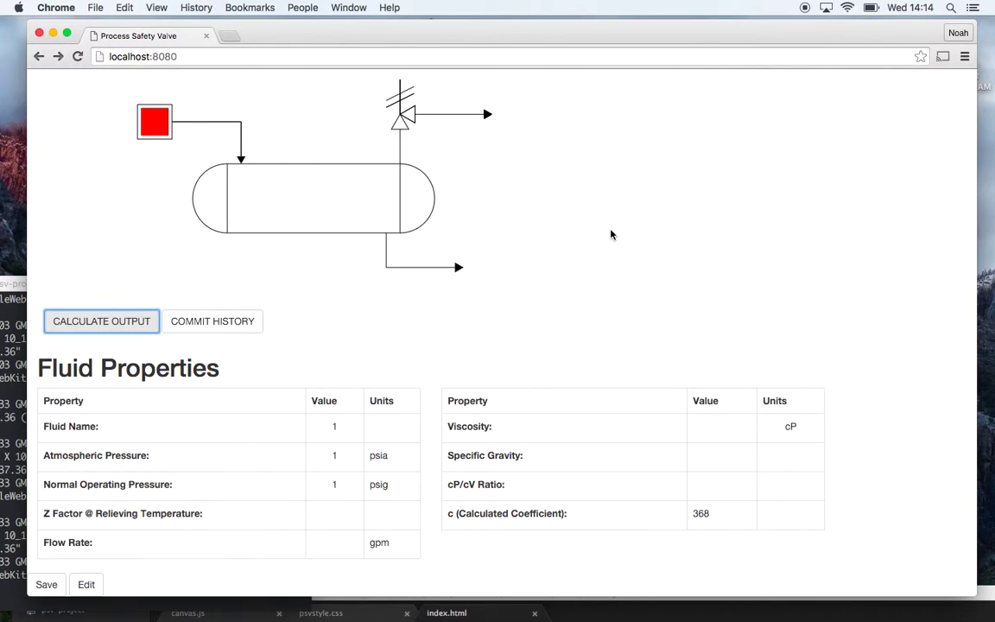
Set the fluid's Z factor, flow rate, viscosity, specific gravity and cP/cV ratio each to 1 and save
left_click(97, 586)
left_click(278, 515)
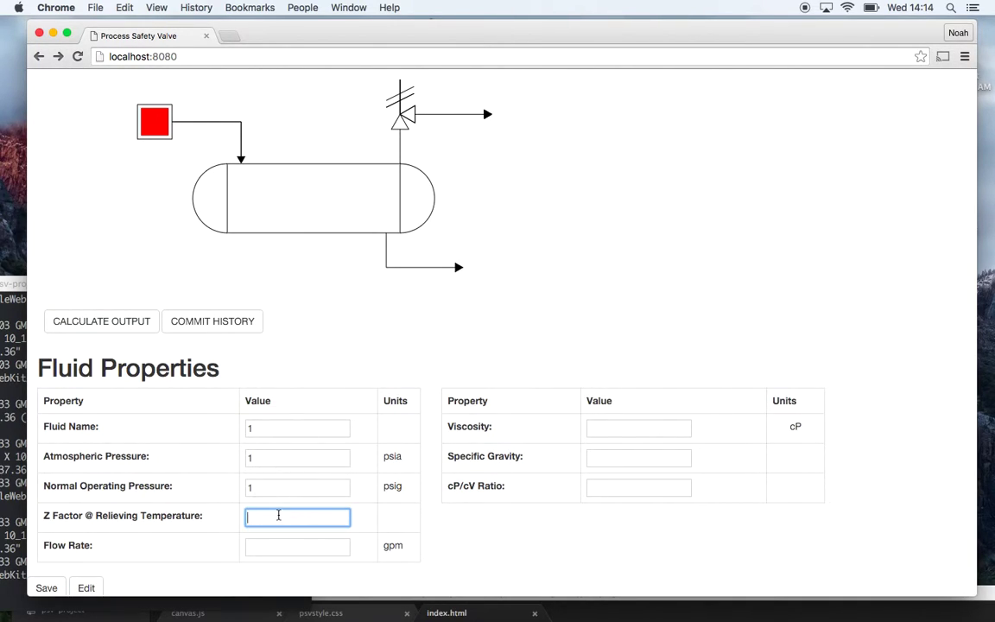
type("1")
key("Tab")
type("1")
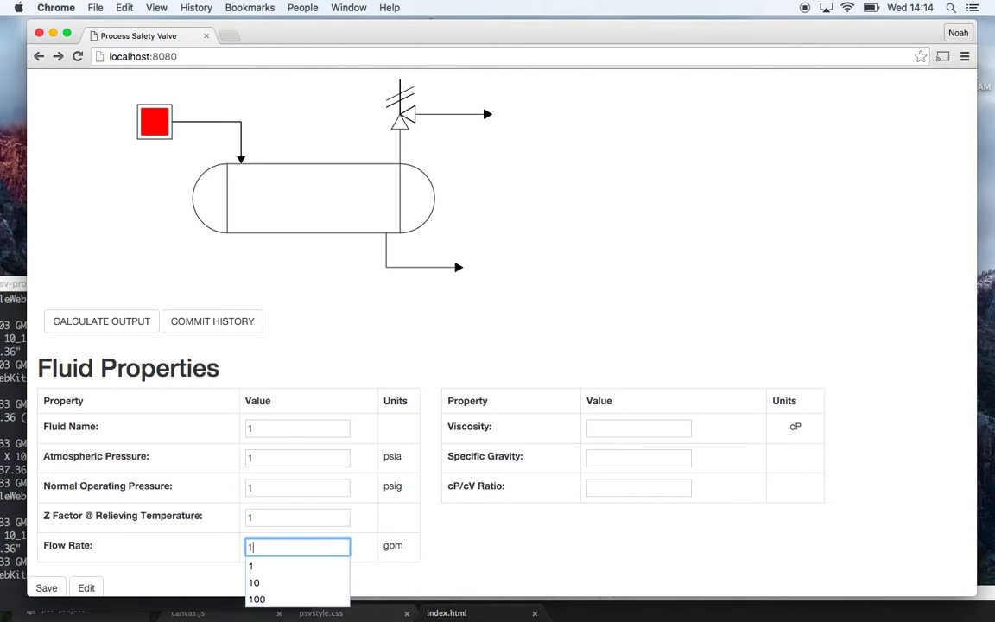
key("Tab")
type("1")
key("Tab")
type("1")
key("Tab")
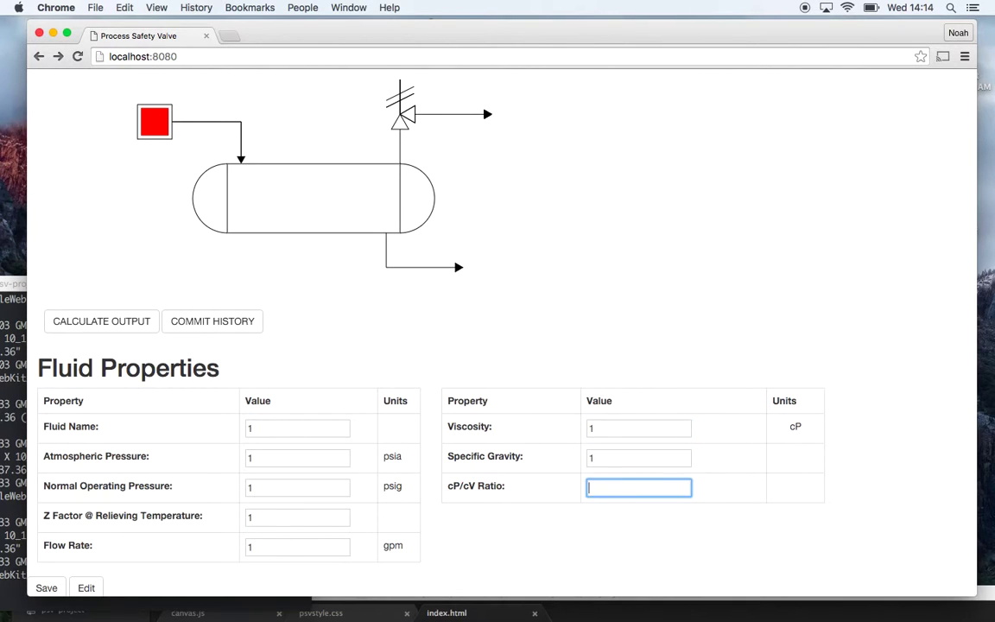
type("1")
left_click(45, 587)
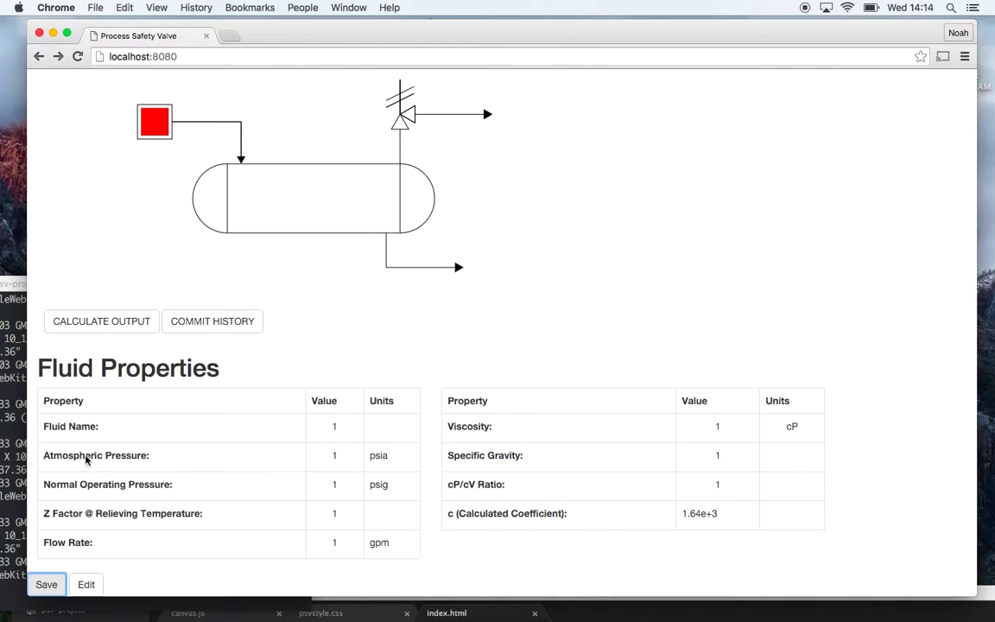
Open the vessel's properties from the process diagram and enter 1 as the vessel name
left_click(322, 204)
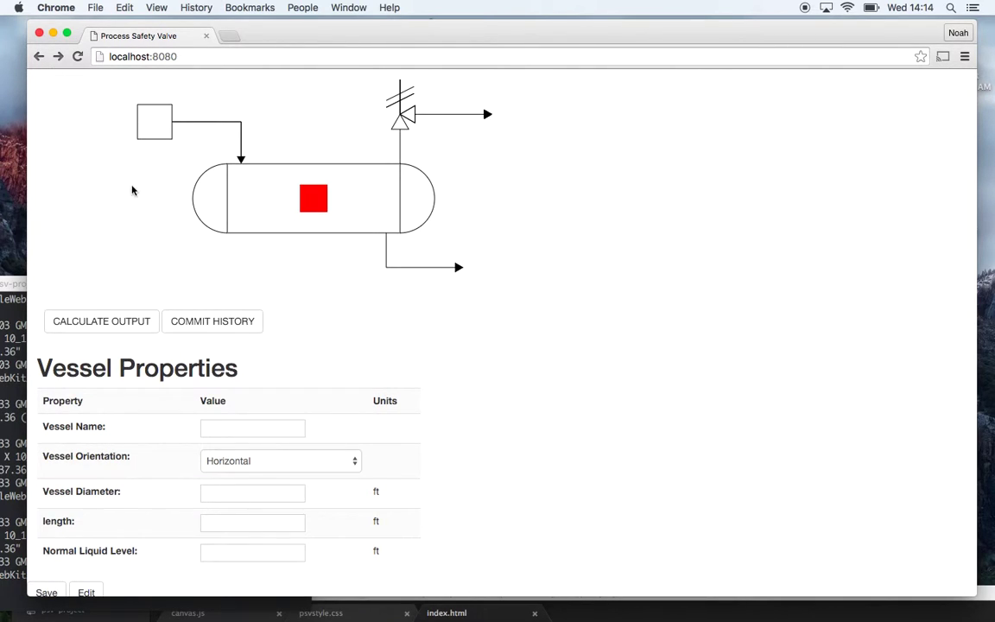
left_click(153, 131)
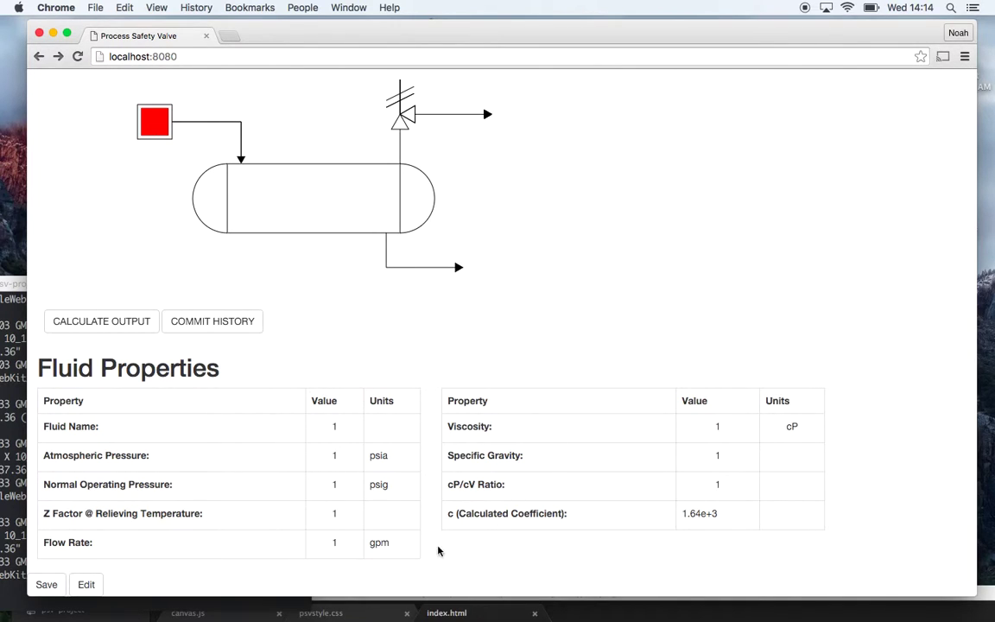
left_click(324, 209)
scroll(351, 404, "down", 1)
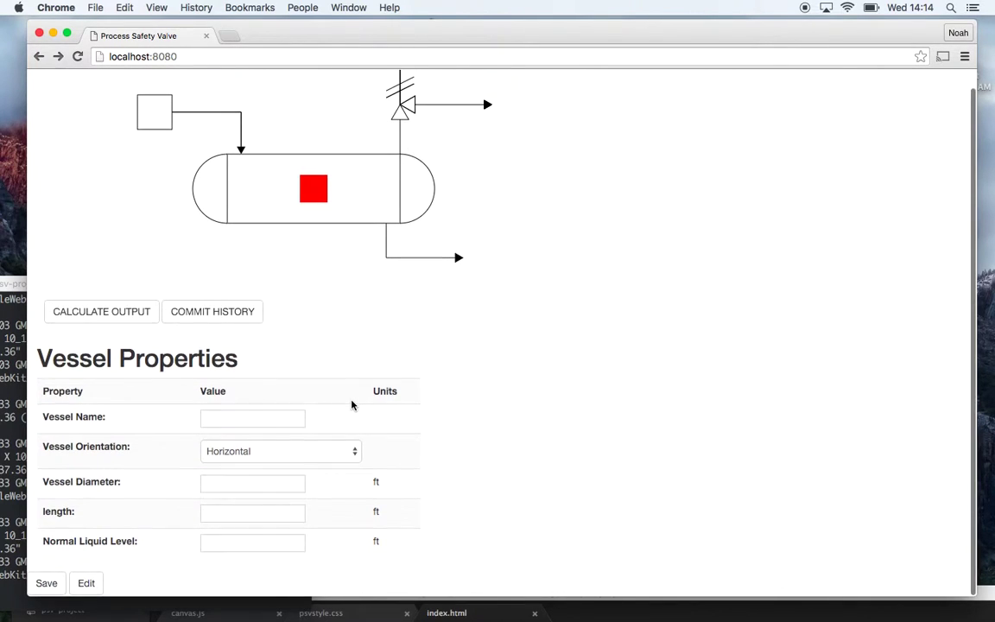
left_click(272, 420)
type("1")
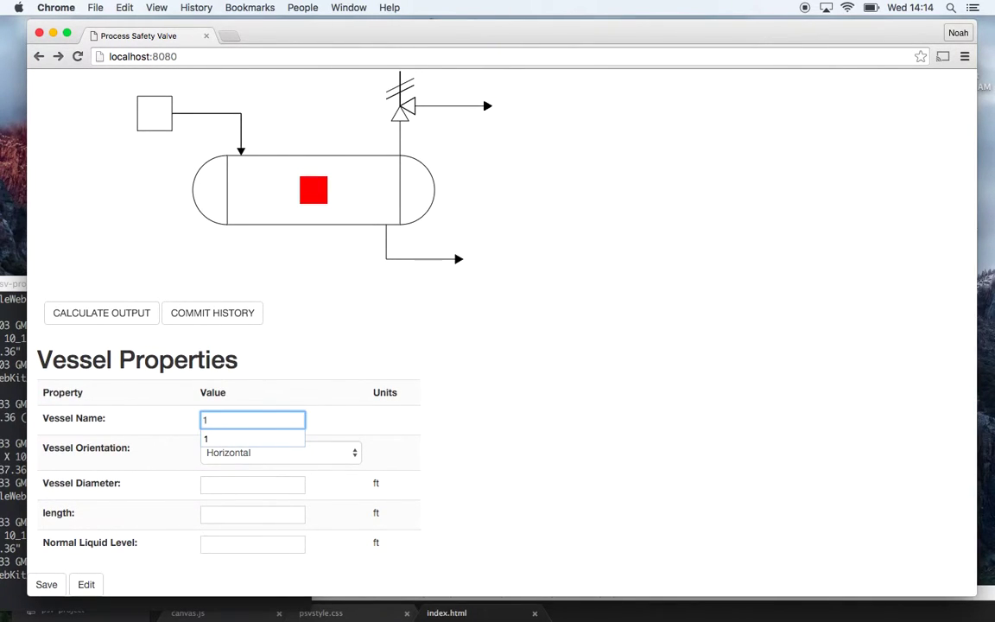
key("Tab")
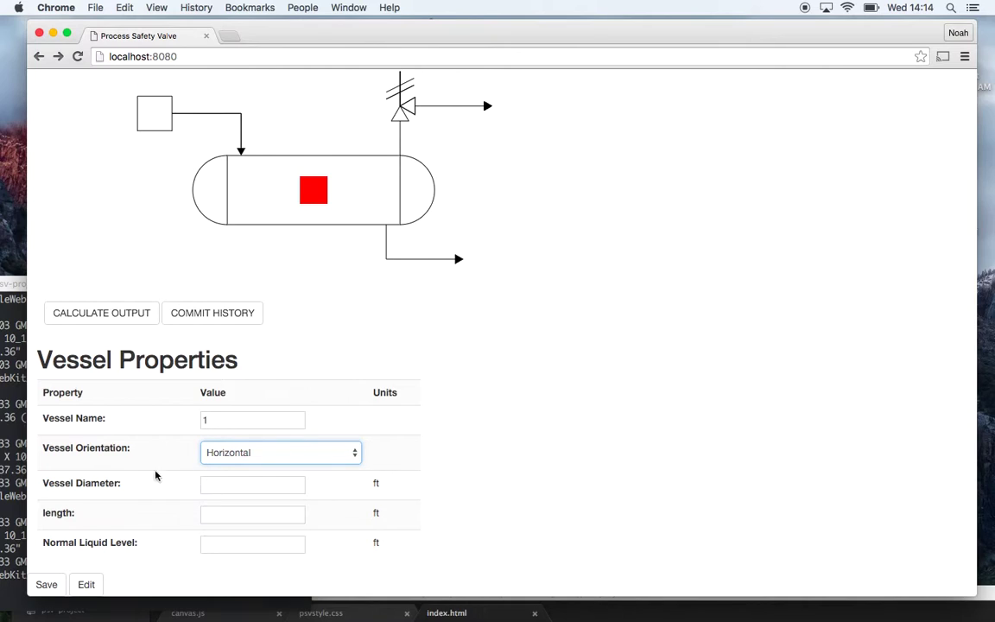
Set the vessel diameter, length and normal liquid level each to 1 ft and save the vessel properties
left_click(215, 487)
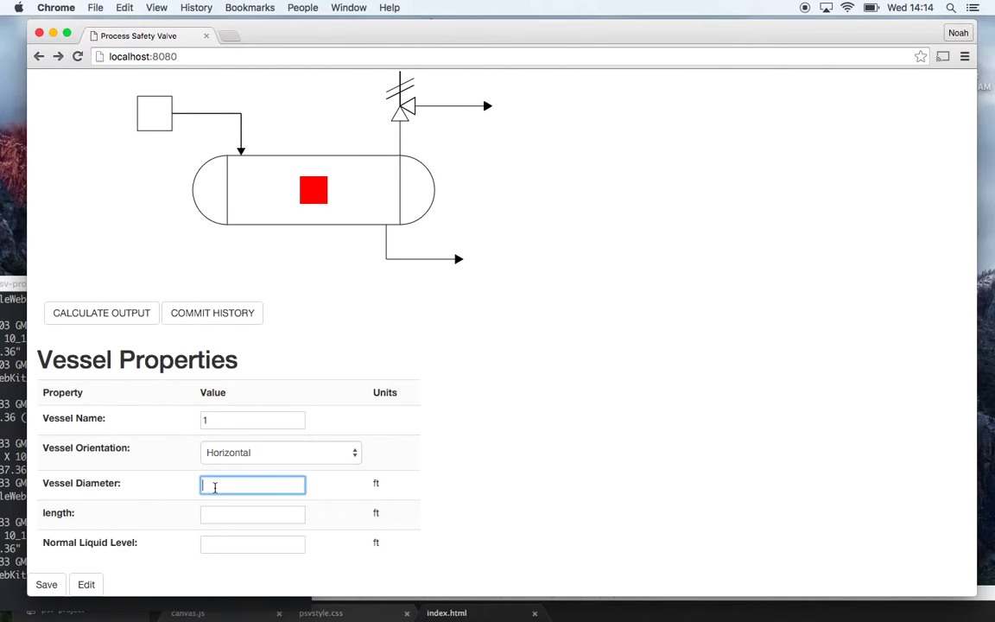
type("1")
key("Tab")
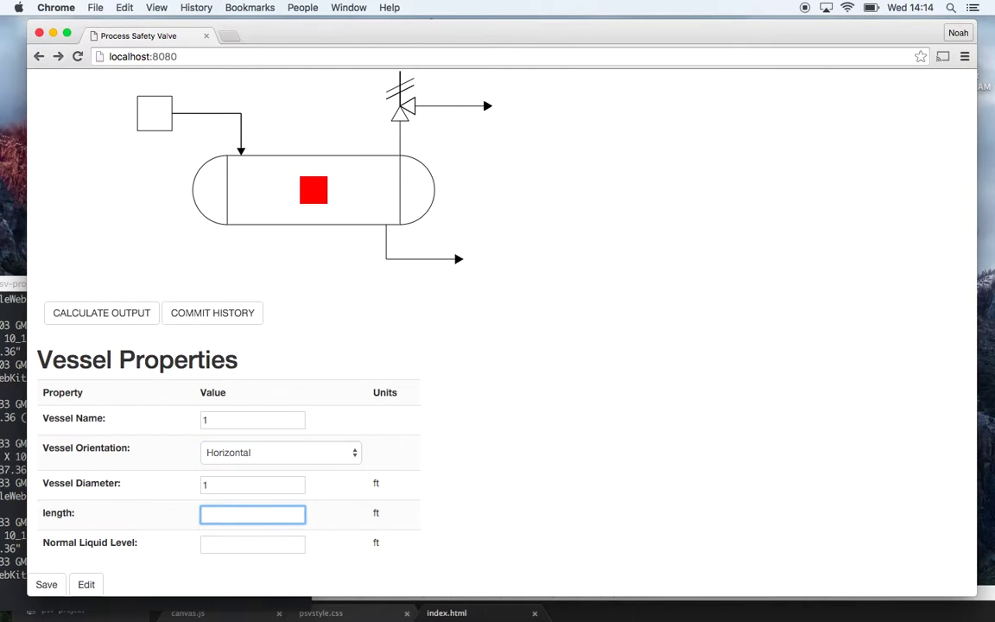
type("1")
key("Tab")
type("1")
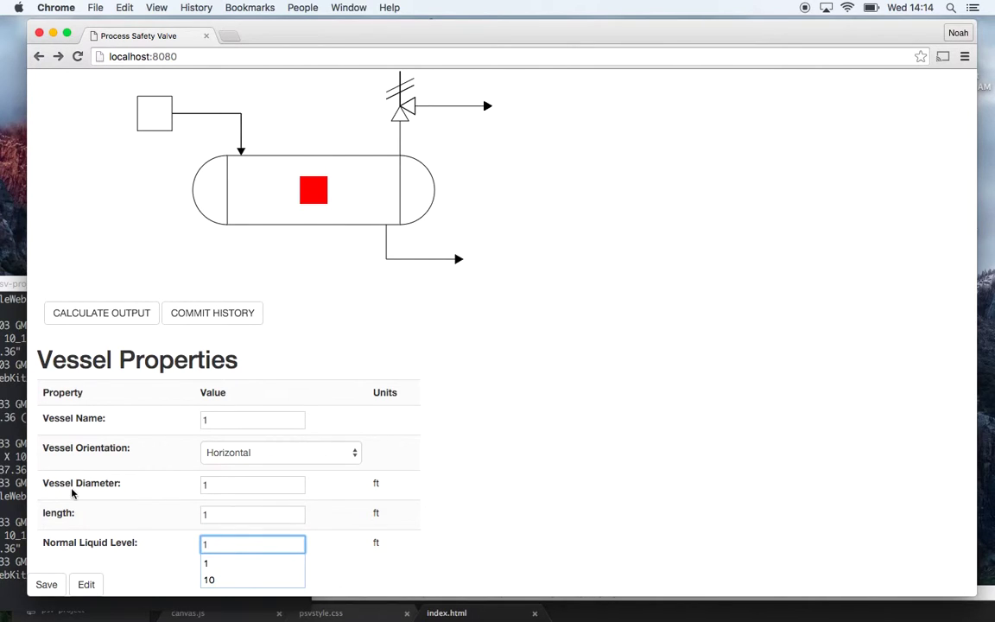
left_click(49, 583)
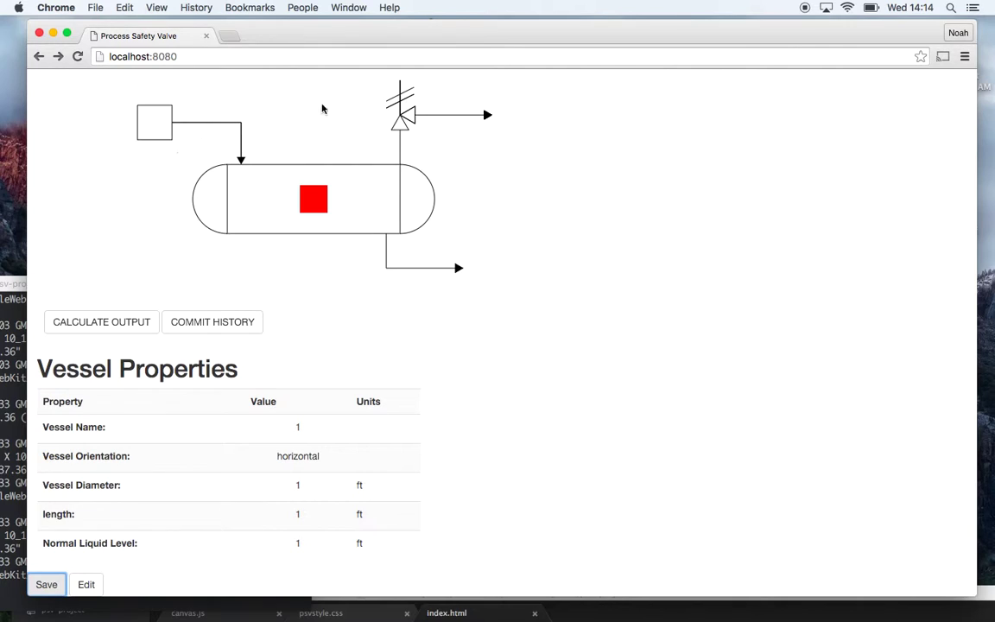
Open the safety valve's properties and enter 1 for the PSV tag, 1 psig set pressure and 1 for valve coefficient k
left_click(364, 111)
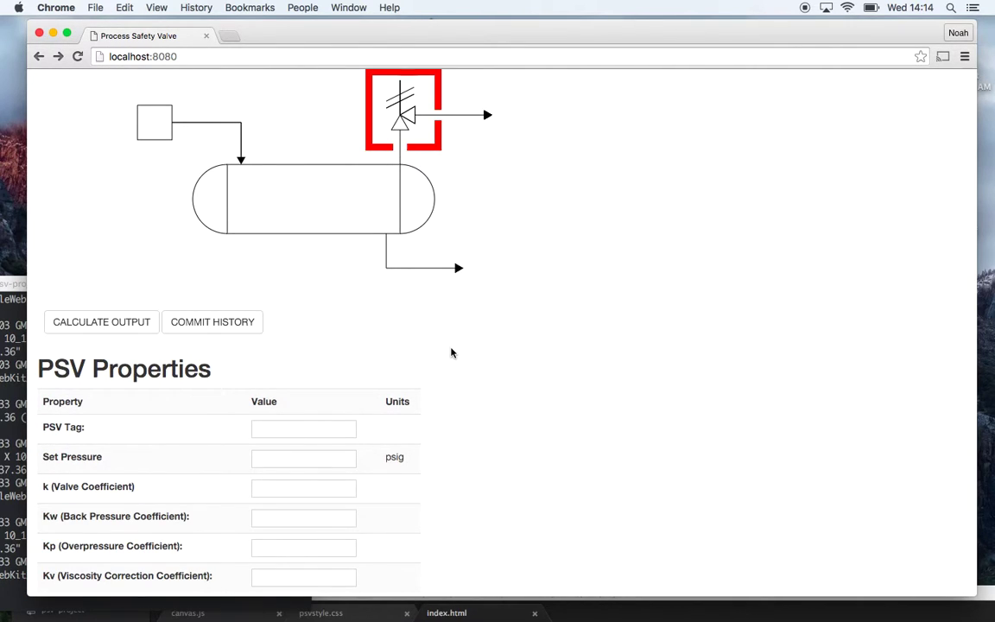
scroll(451, 352, "down", 1)
left_click(321, 396)
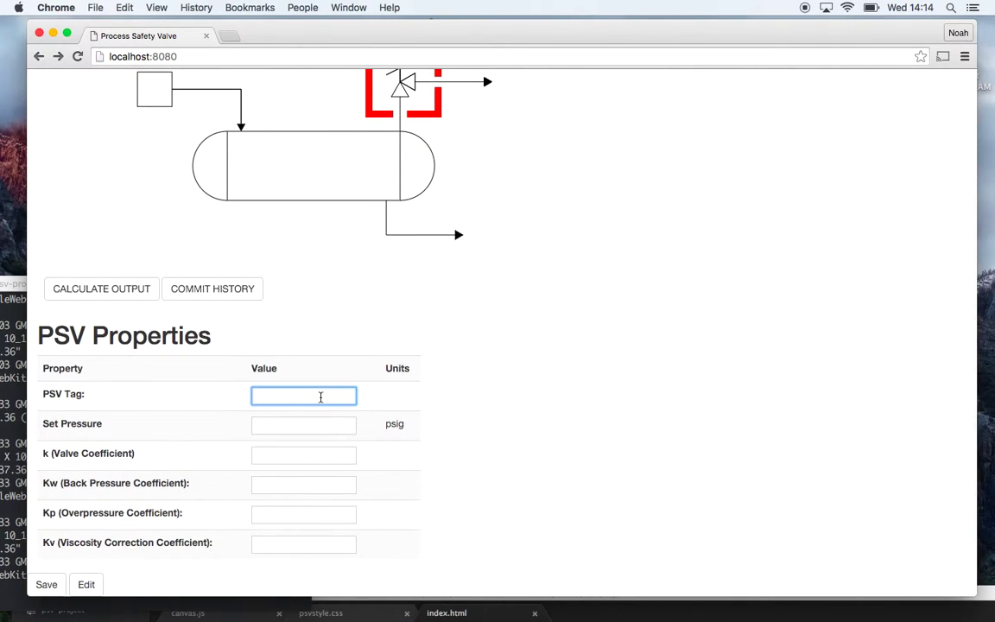
type("1")
key("Tab")
type("1")
key("Tab")
type("1")
key("Tab")
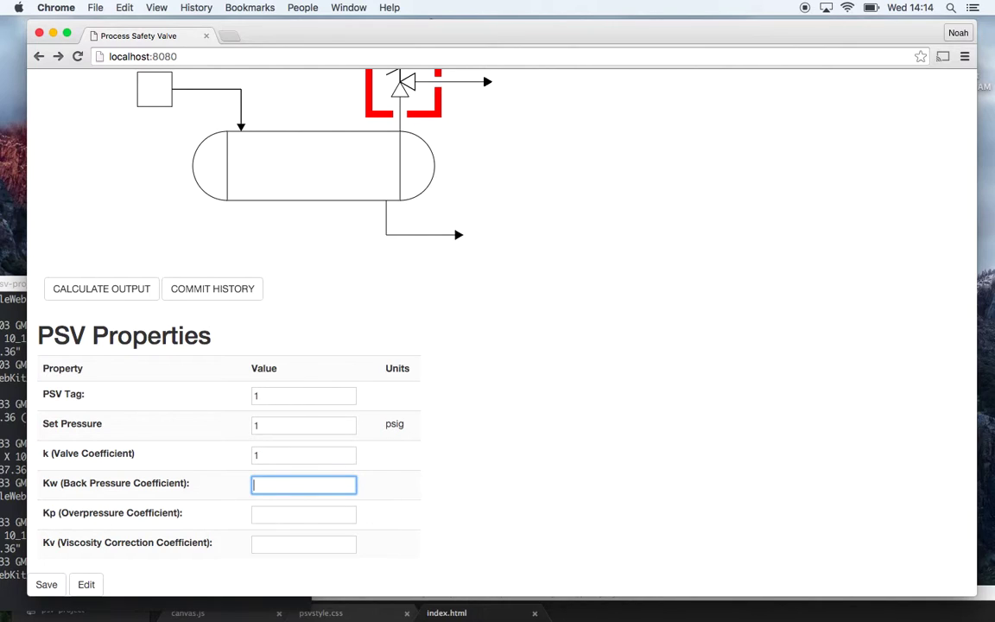
Set the valve's Kw, Kp and Kv coefficients each to 1 and save the PSV properties
type("1")
key("Tab")
type("1")
key("Tab")
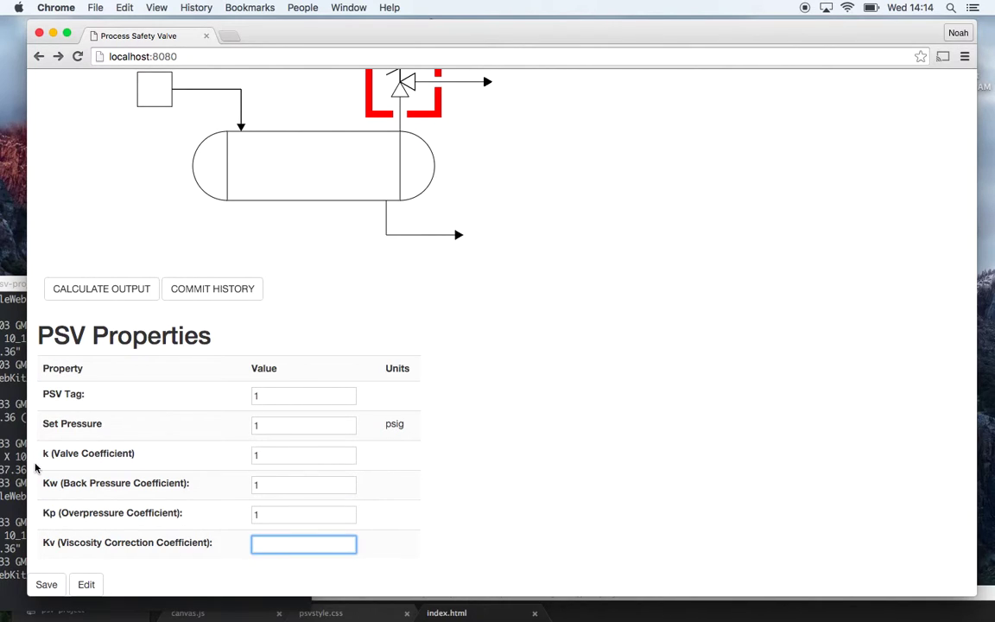
type("1")
left_click(46, 585)
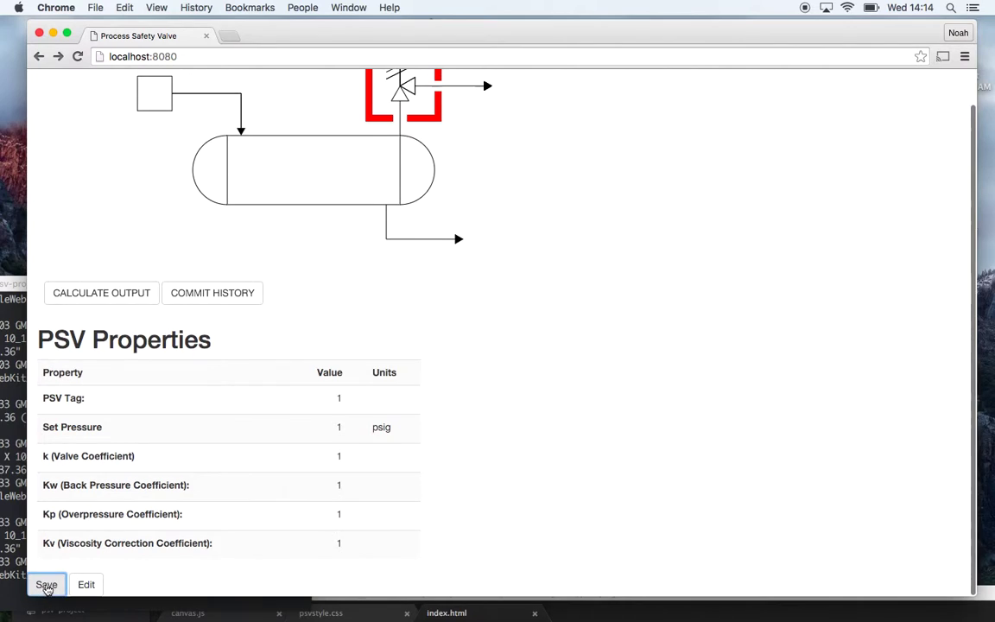
Review the saved vessel, fluid and PSV properties and calculate the valve size output
left_click(328, 178)
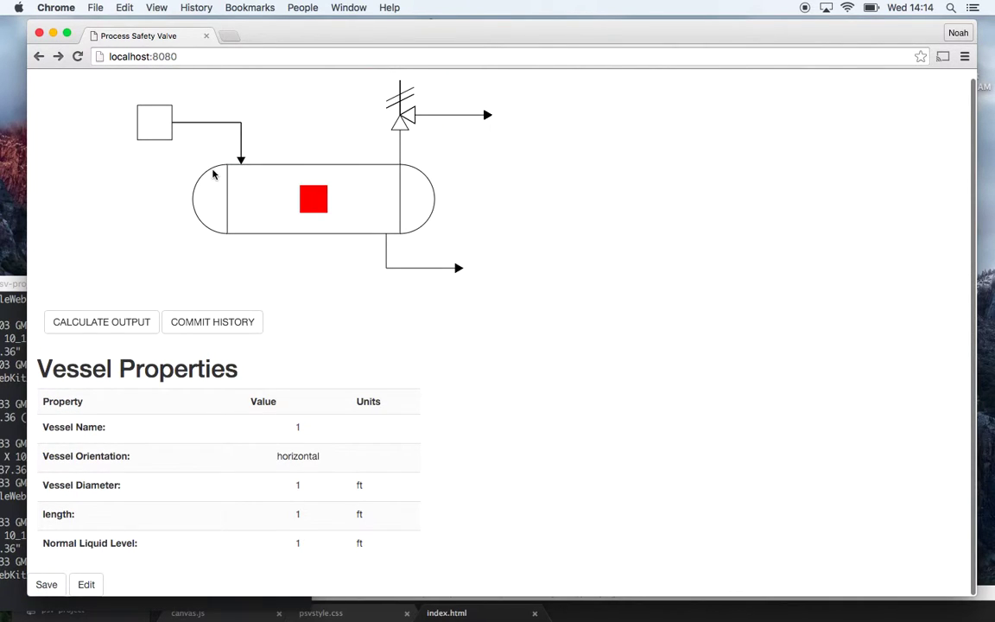
left_click(156, 133)
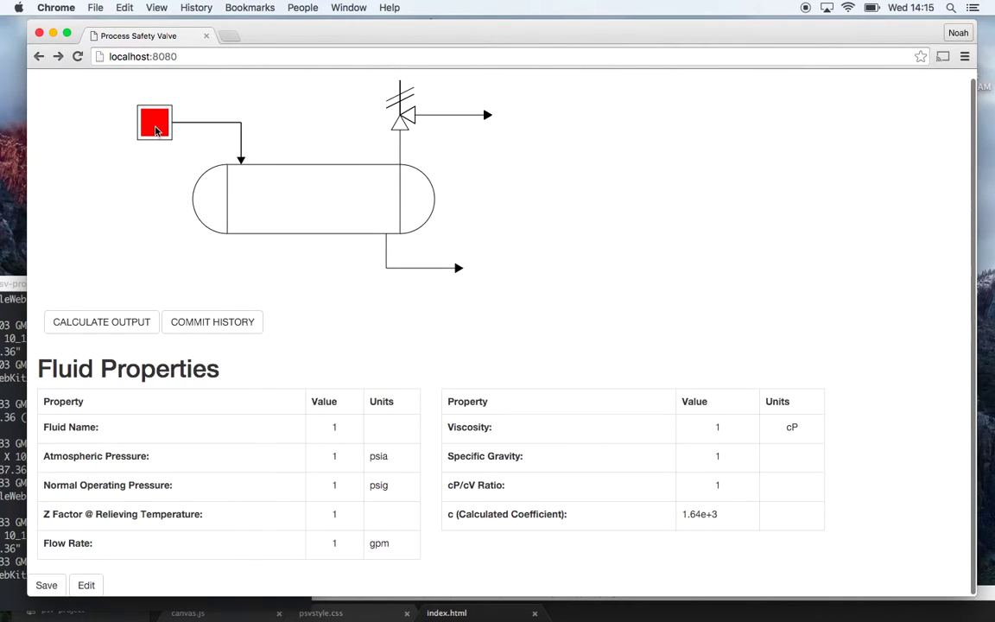
left_click(312, 198)
left_click(361, 110)
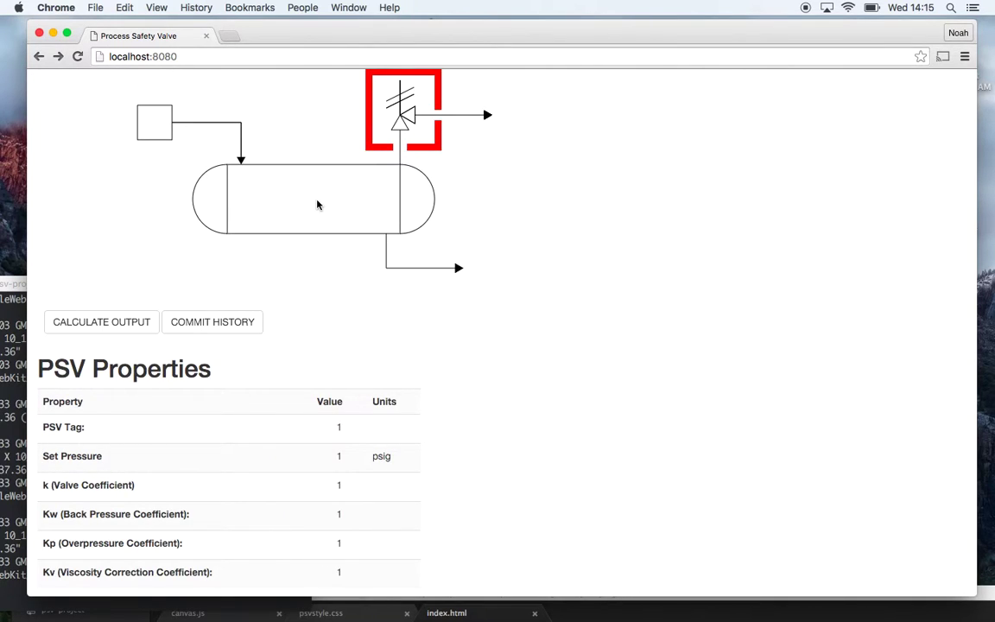
left_click(312, 206)
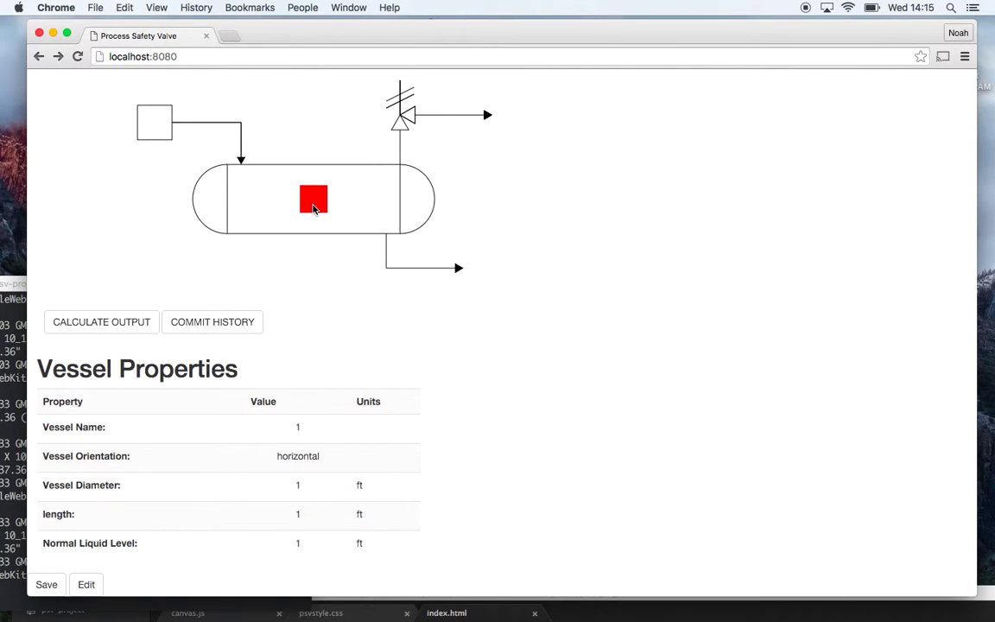
left_click(102, 322)
scroll(424, 335, "down", 1)
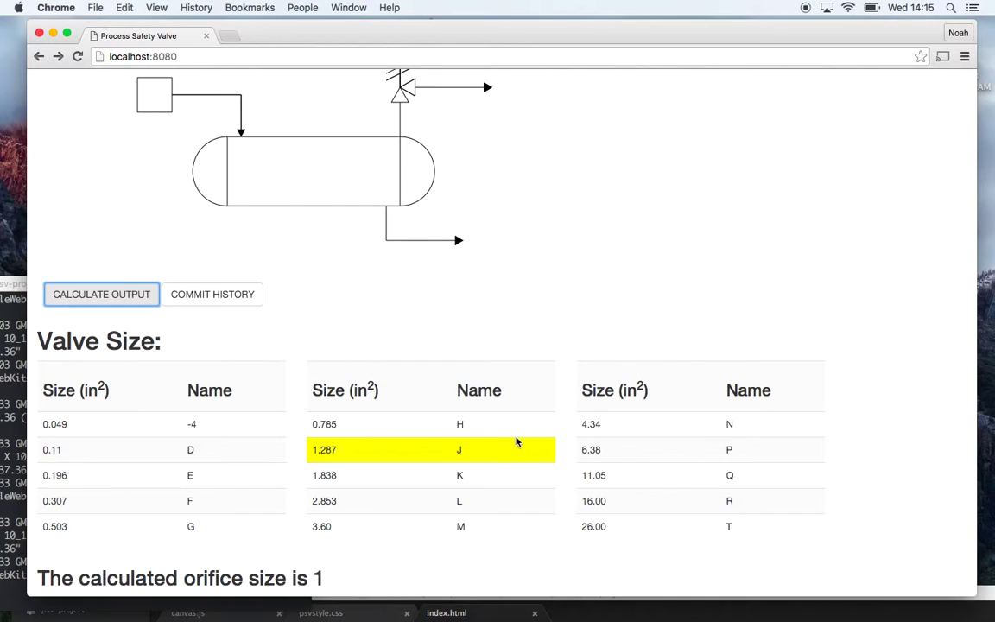
Reopen the inlet's fluid properties for editing, change the fluid name to 3 and save them
left_click(146, 88)
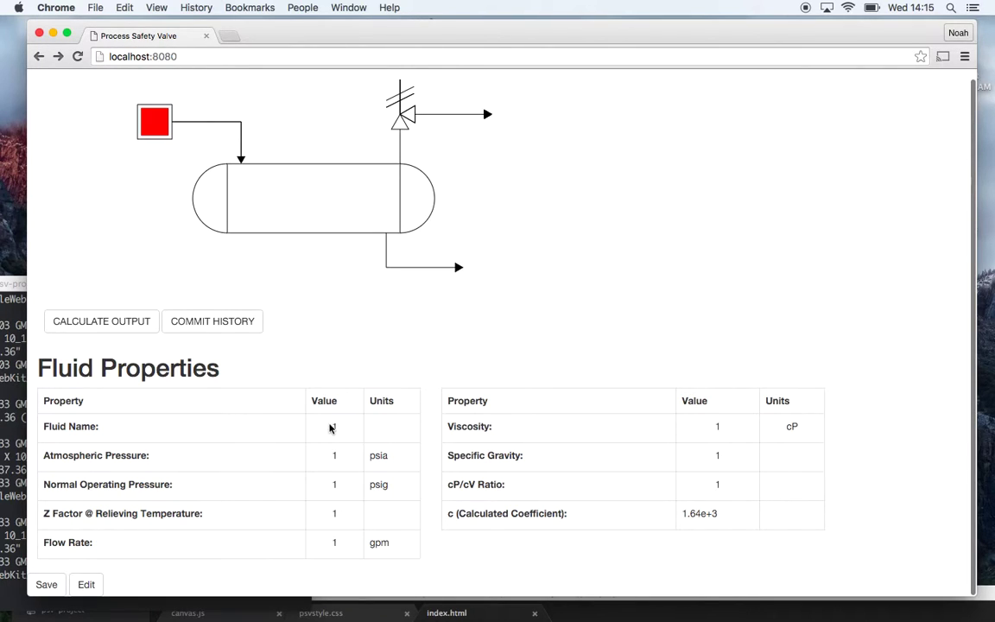
left_click(89, 586)
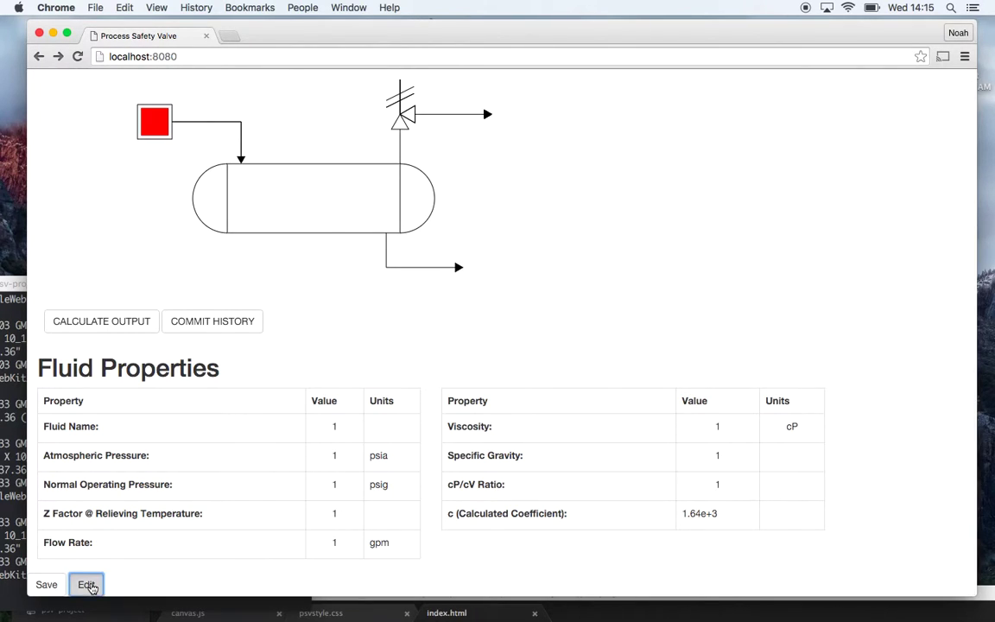
left_click(270, 432)
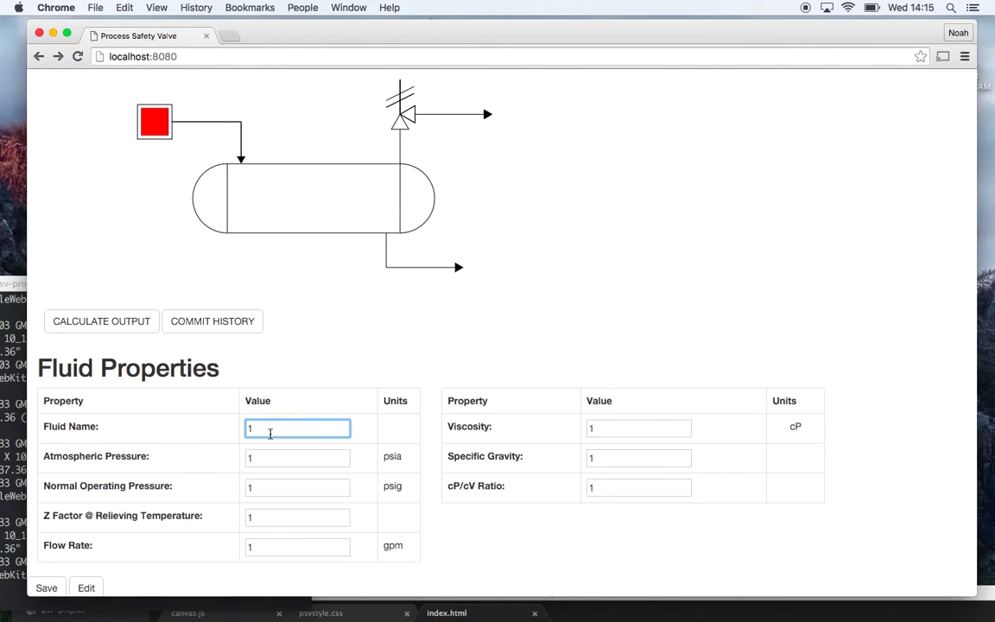
key("BackSpace")
type("3")
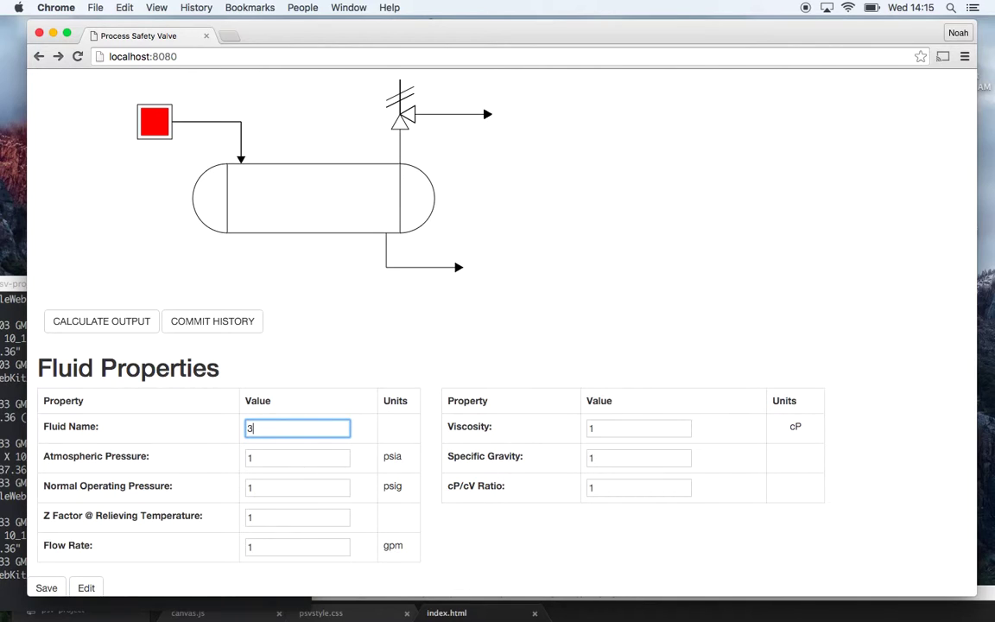
left_click(46, 587)
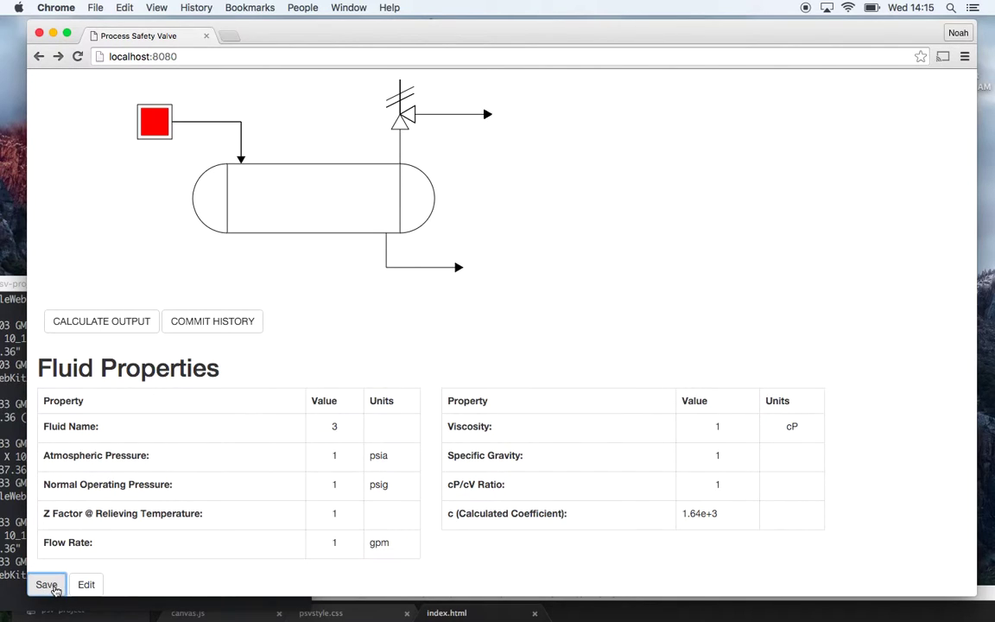
Recalculate the valve size output and review the highlighted orifice size in the valve size table
left_click(99, 331)
scroll(483, 450, "down", 1)
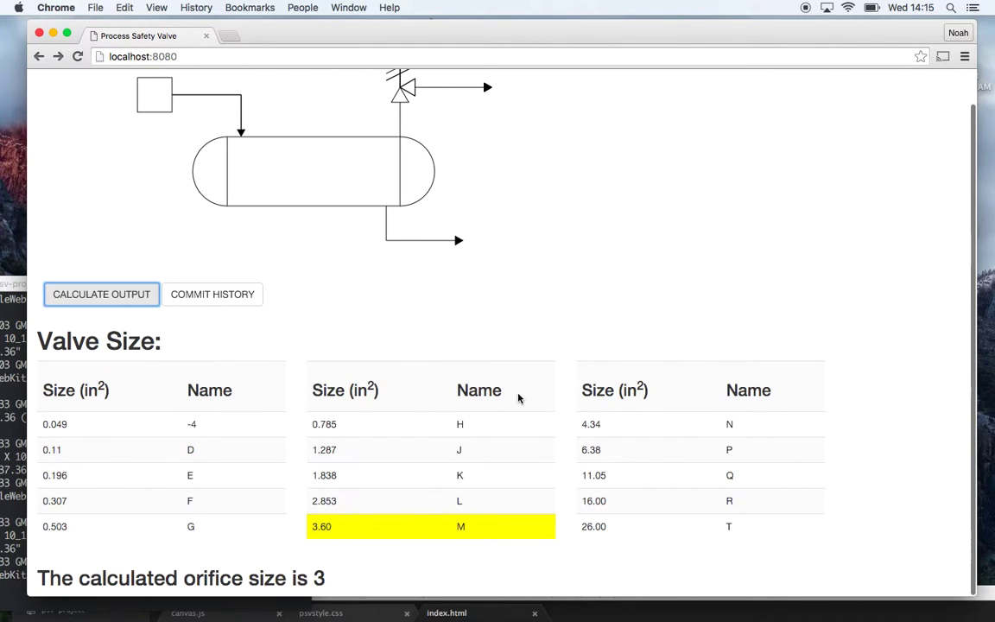
scroll(518, 397, "up", 1)
scroll(518, 398, "down", 1)
scroll(518, 398, "up", 1)
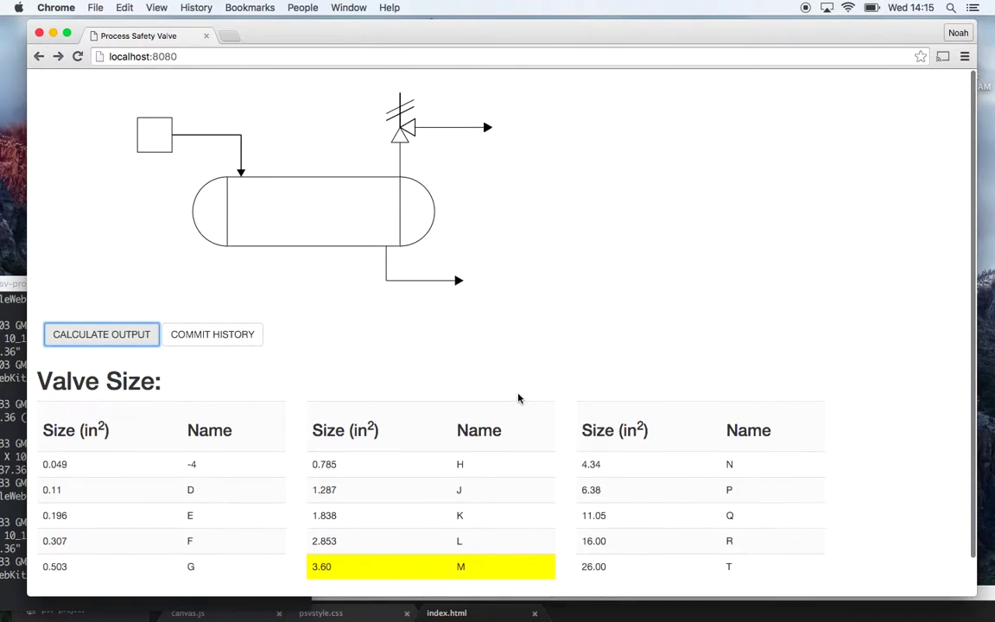
Open the commit history, read through the psv-calculator commits and return to the valve diagram page
left_click(211, 332)
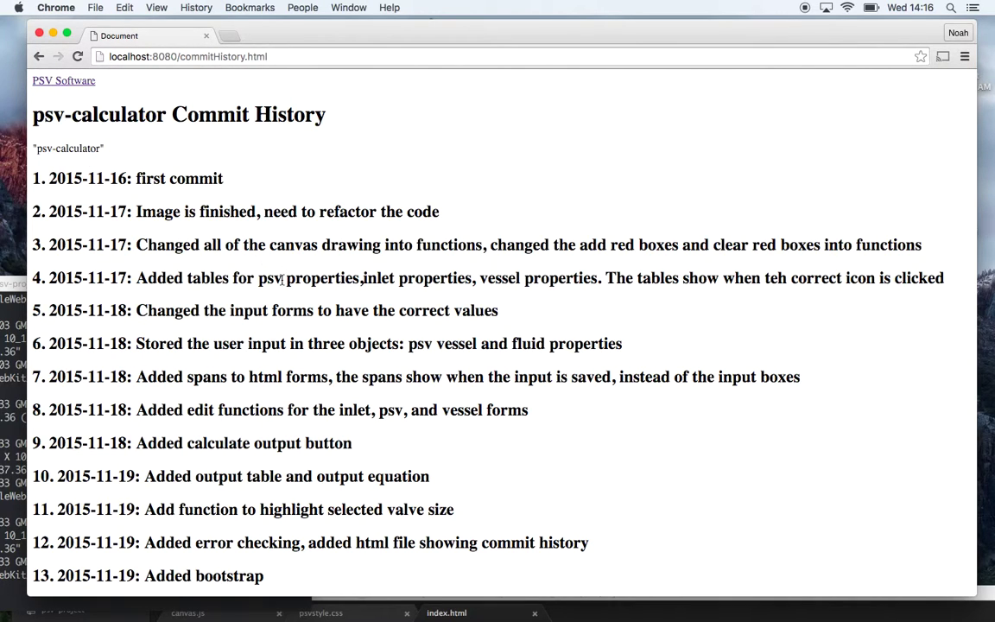
scroll(366, 358, "down", 3)
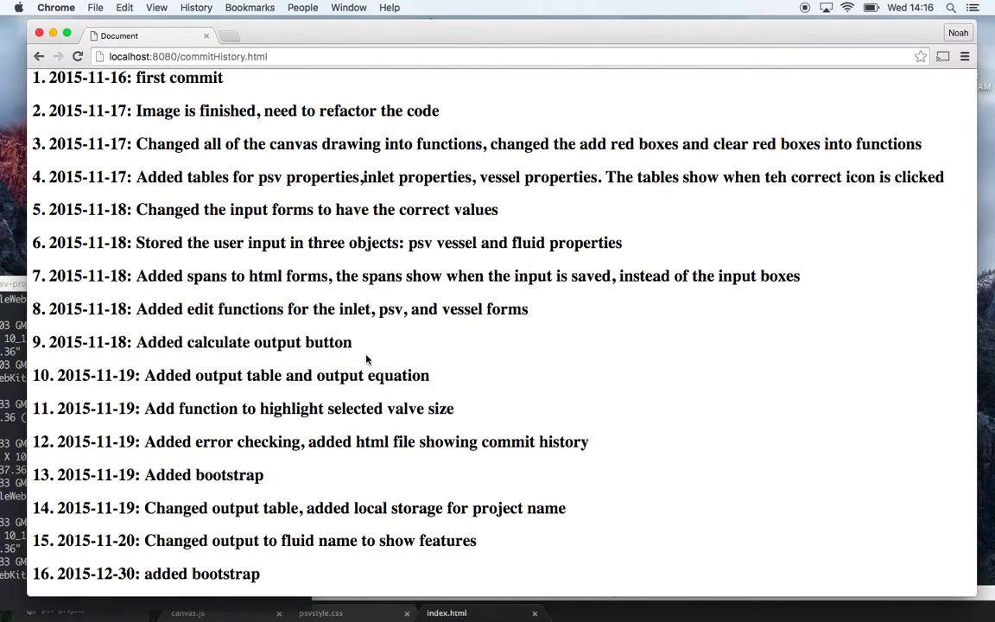
scroll(366, 358, "up", 3)
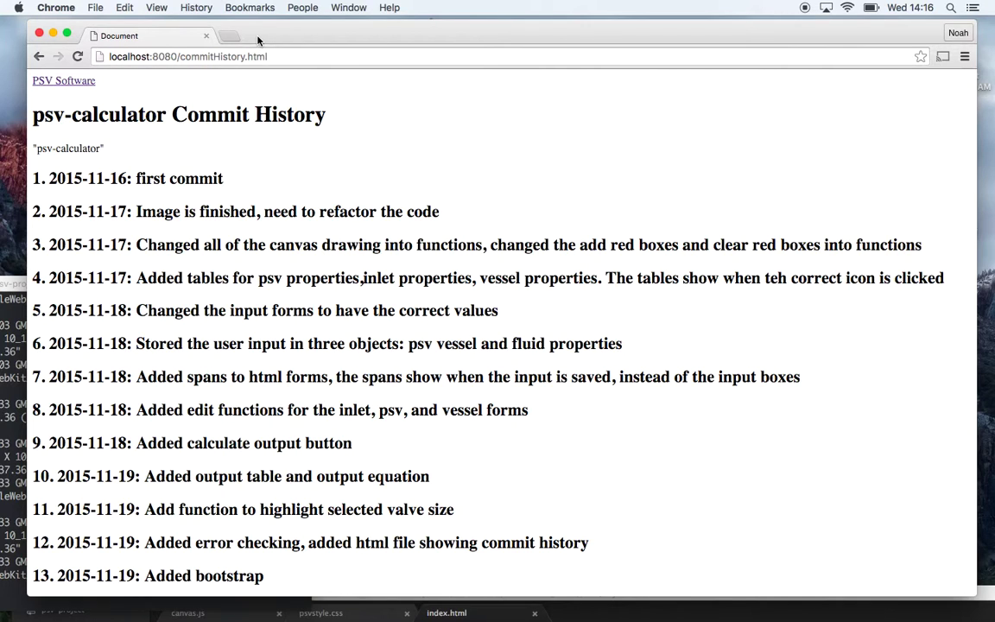
left_click_drag(257, 38, 259, 44)
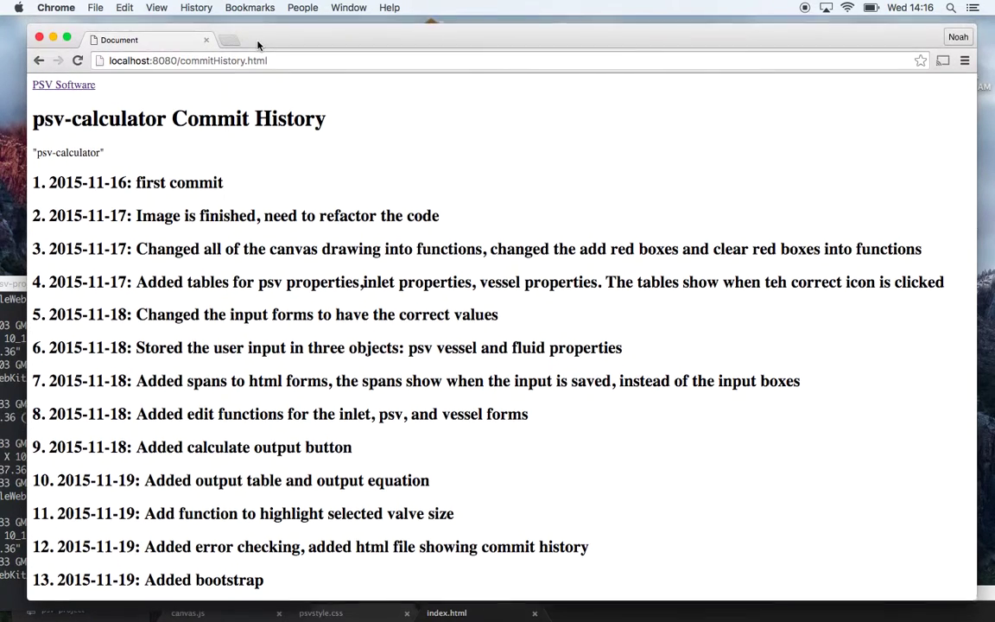
left_click(38, 60)
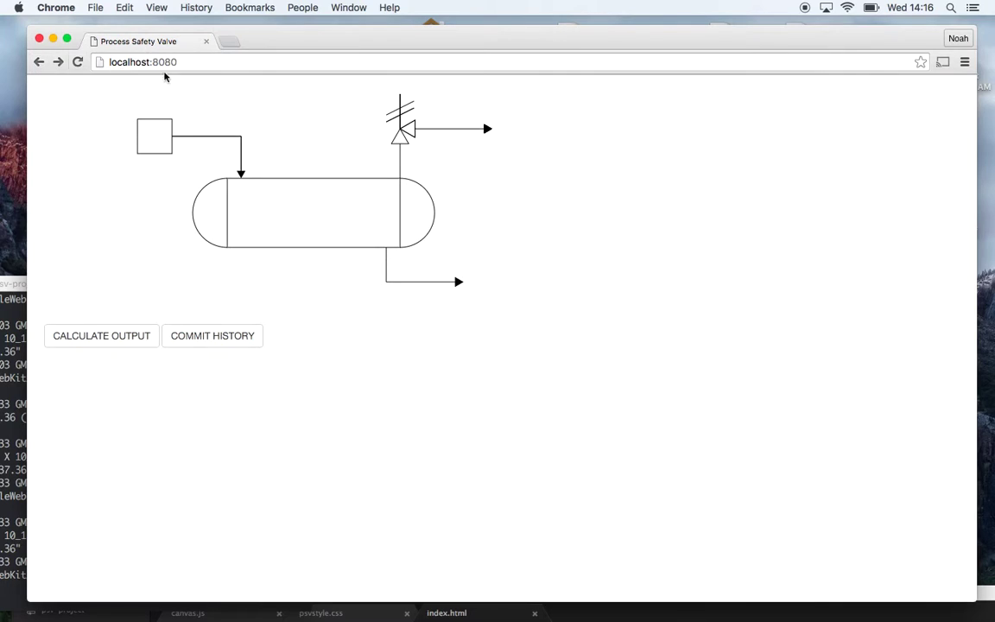